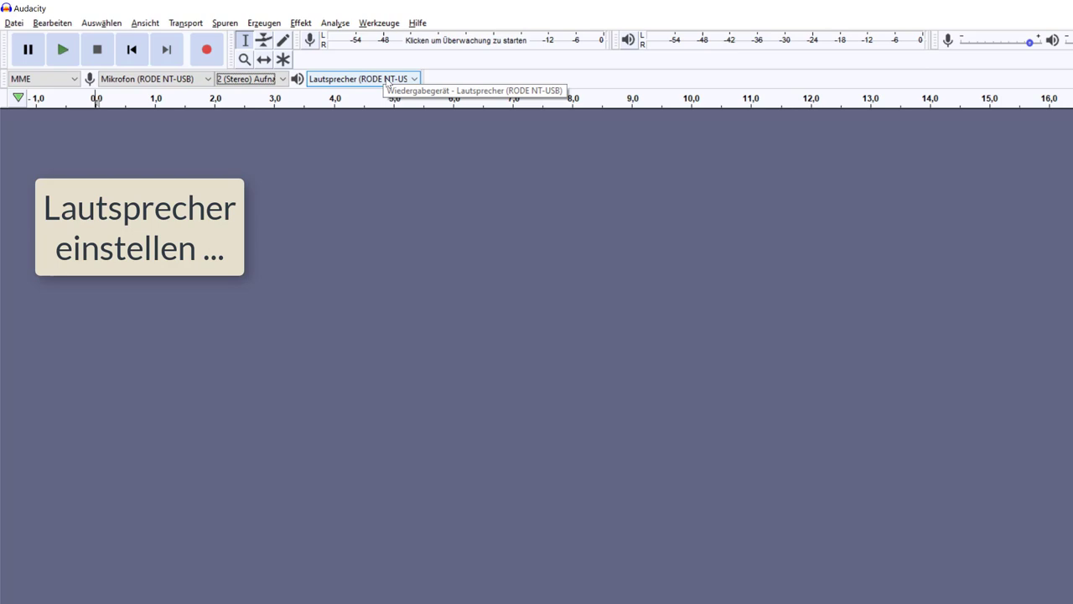
pyautogui.click(387, 83)
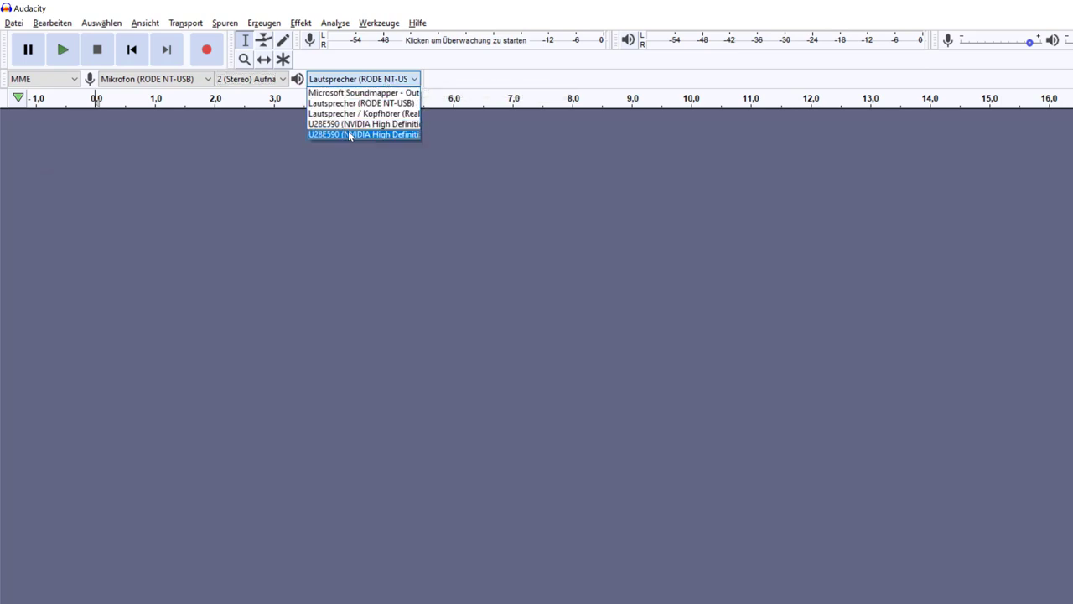
pyautogui.click(360, 102)
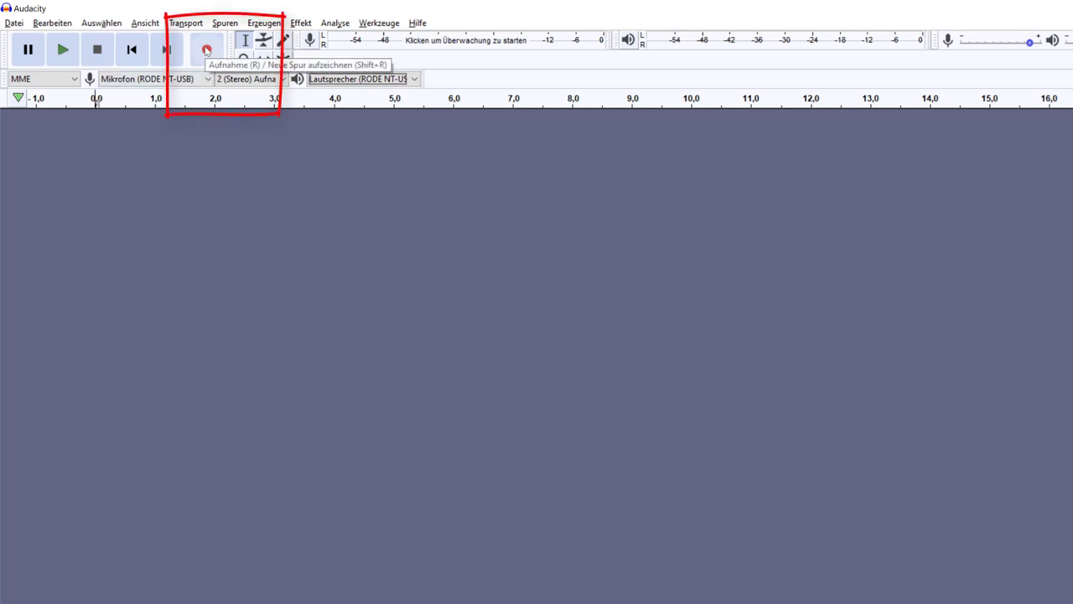
# Step: Record the spoken nursery rhyme in three parts, pausing twice between verses, then stop at about 16 seconds
pyautogui.click(206, 51)
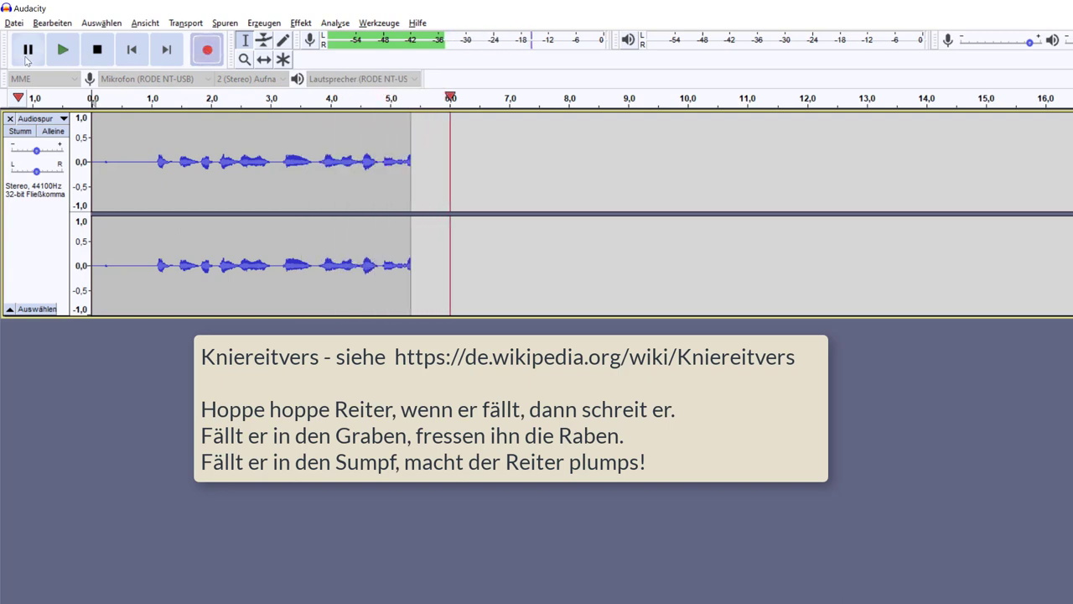
pyautogui.click(26, 58)
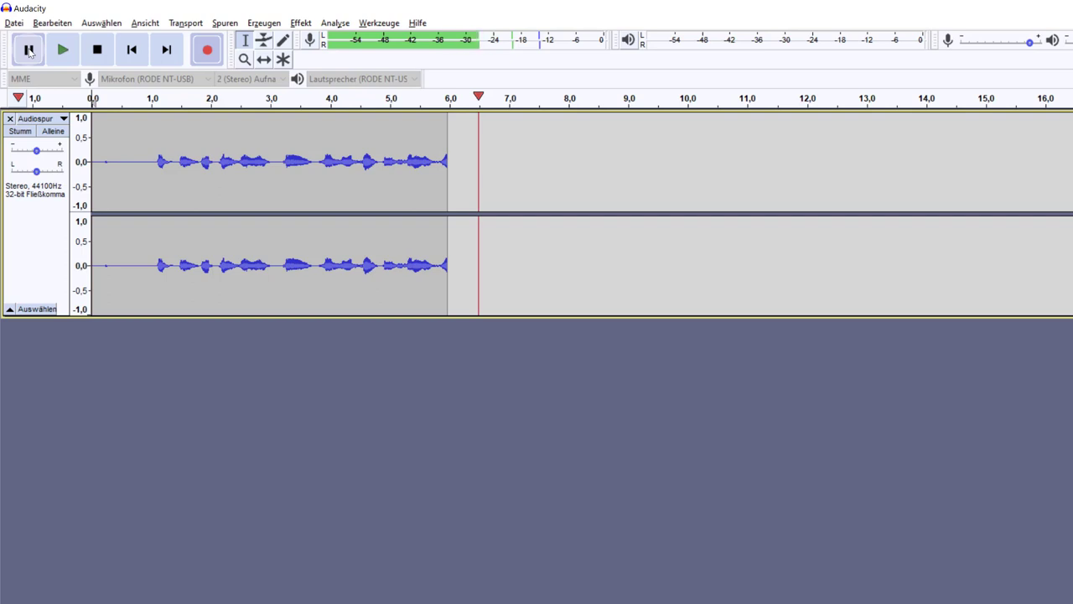
pyautogui.click(28, 50)
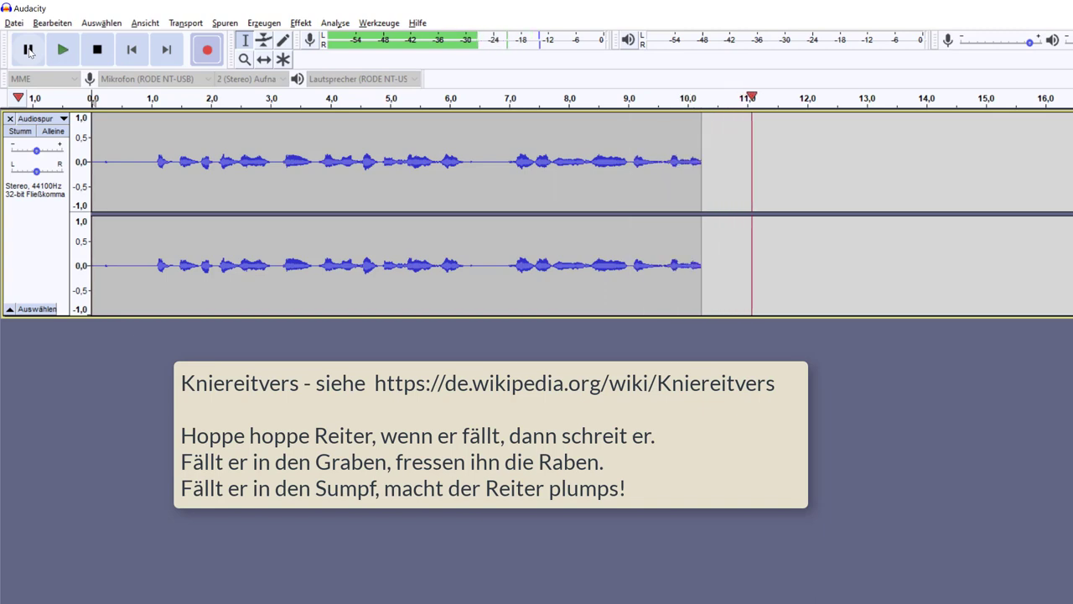
pyautogui.click(28, 51)
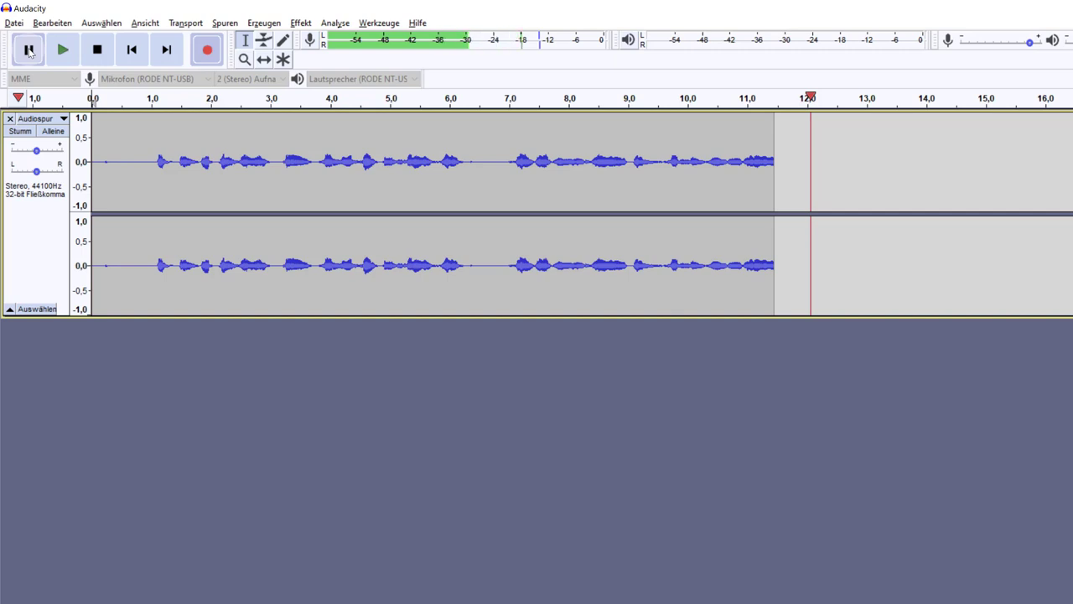
pyautogui.click(28, 50)
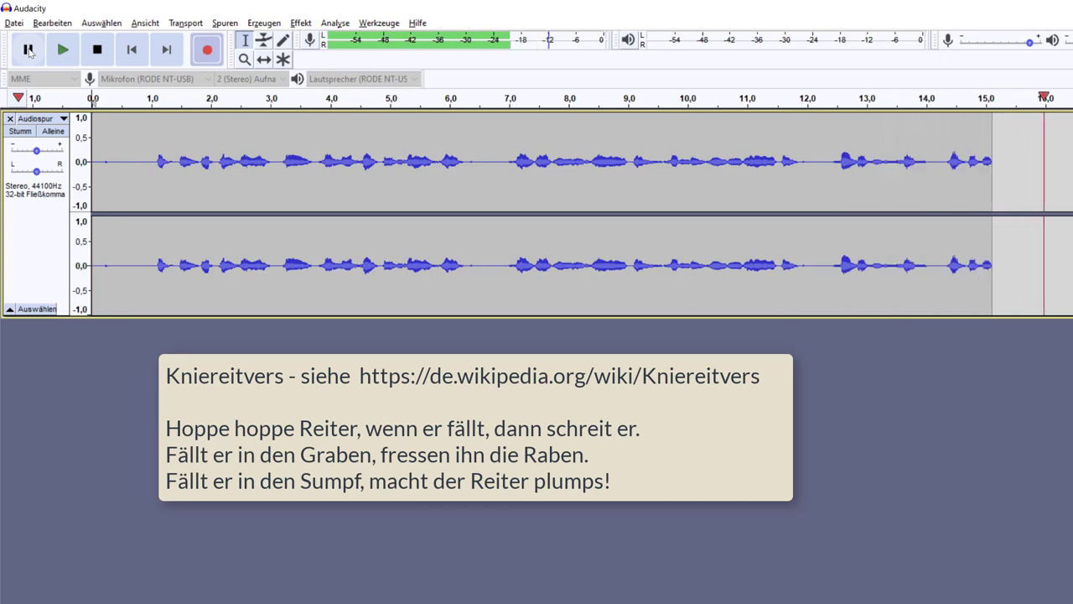
pyautogui.click(97, 50)
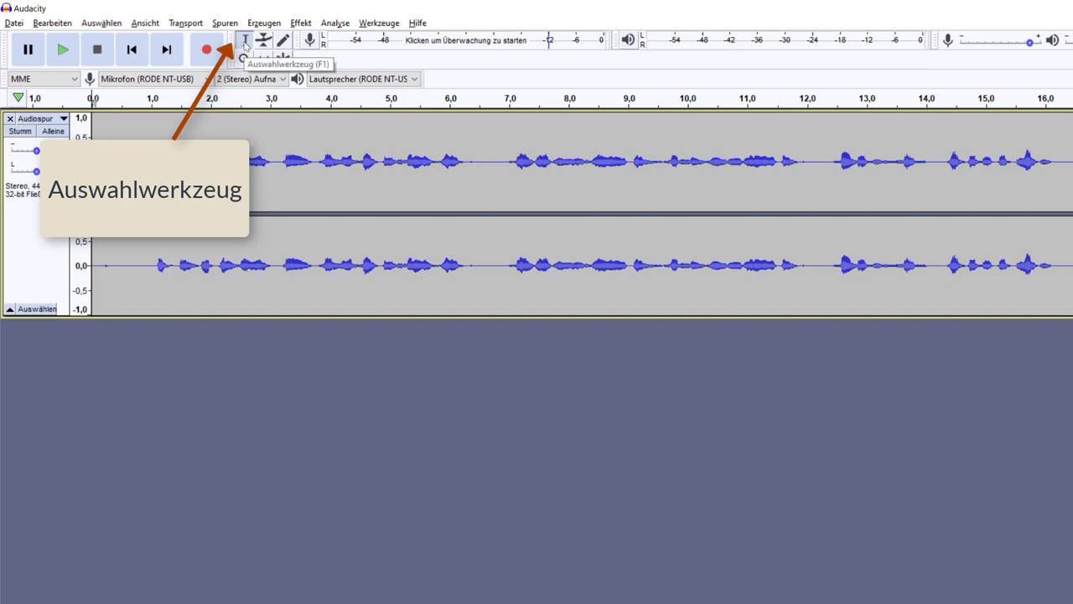
pyautogui.click(144, 122)
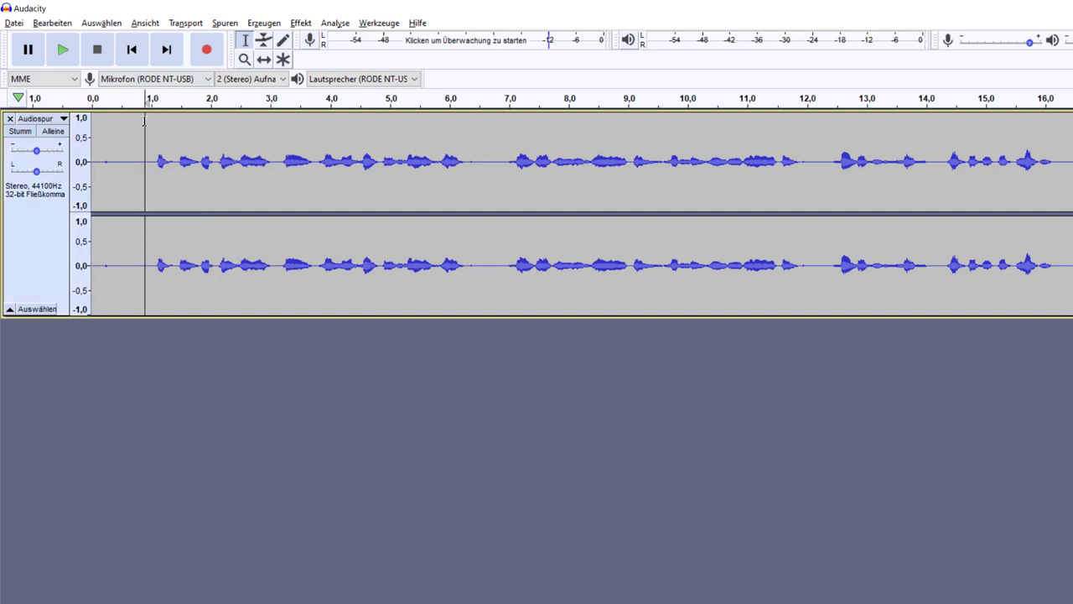
pyautogui.click(217, 124)
pyautogui.click(256, 129)
pyautogui.click(138, 126)
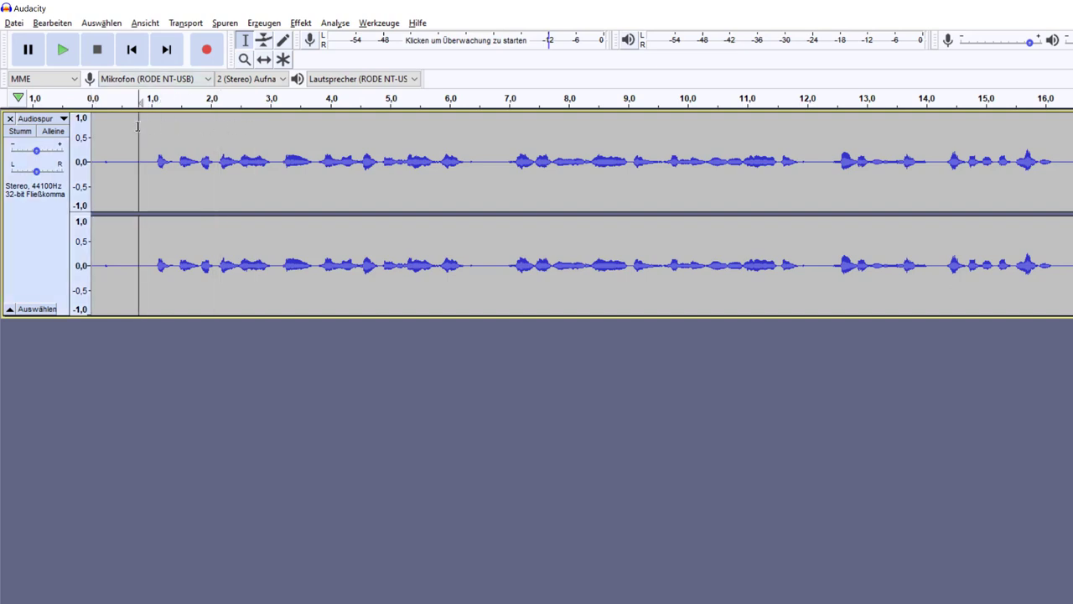
pyautogui.click(201, 130)
pyautogui.click(306, 128)
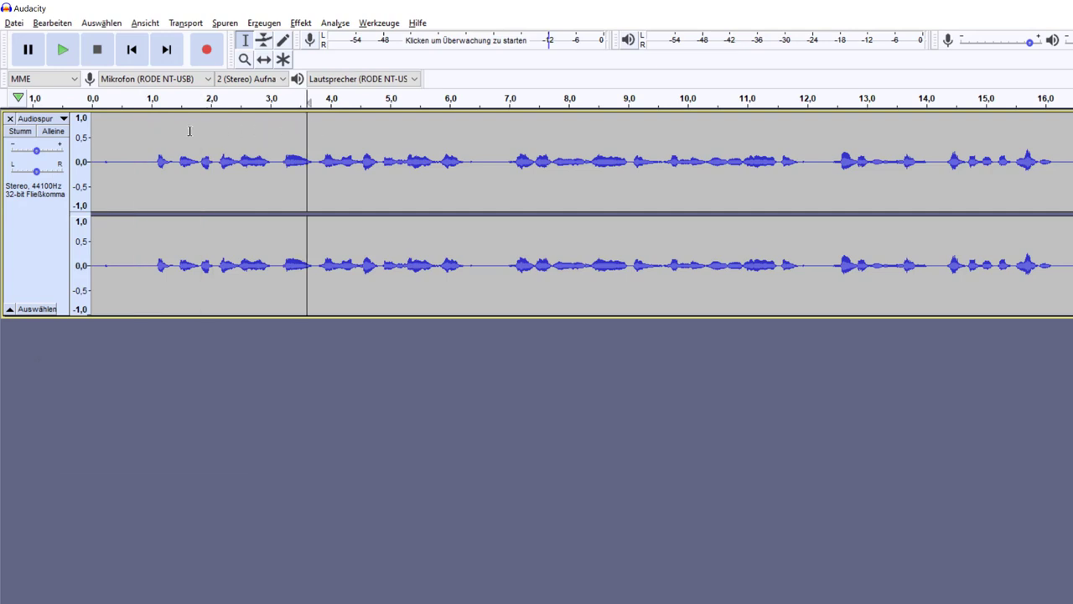
pyautogui.click(130, 126)
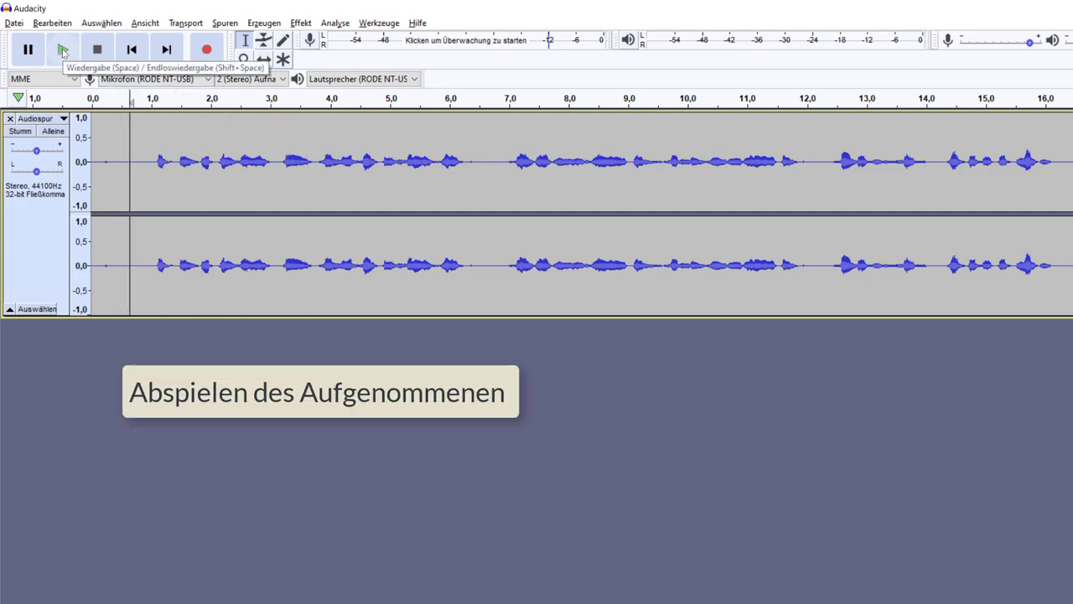
pyautogui.click(63, 52)
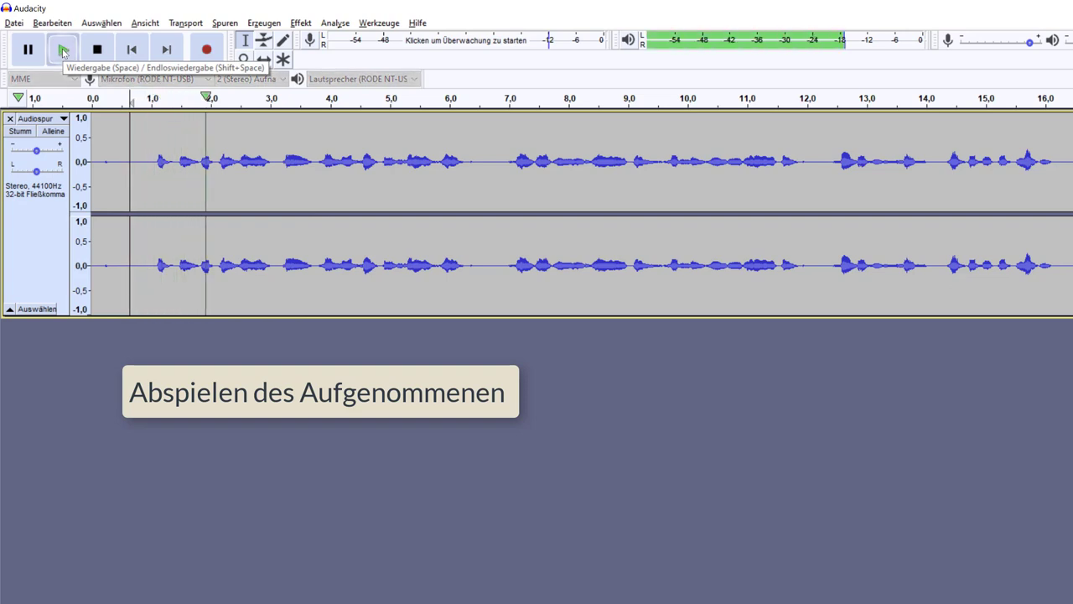
pyautogui.click(97, 49)
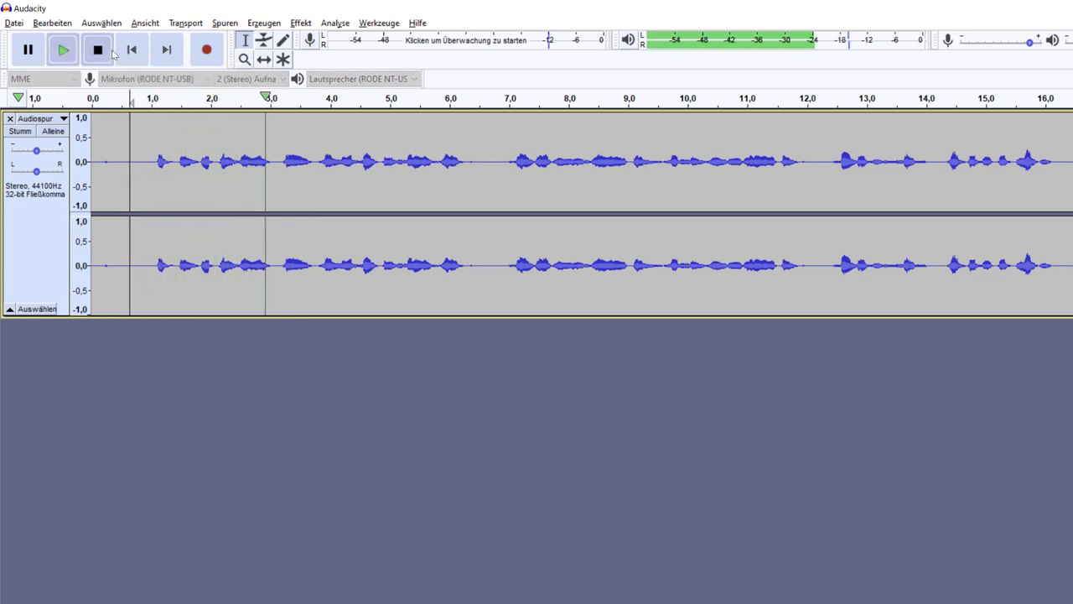
pyautogui.click(509, 124)
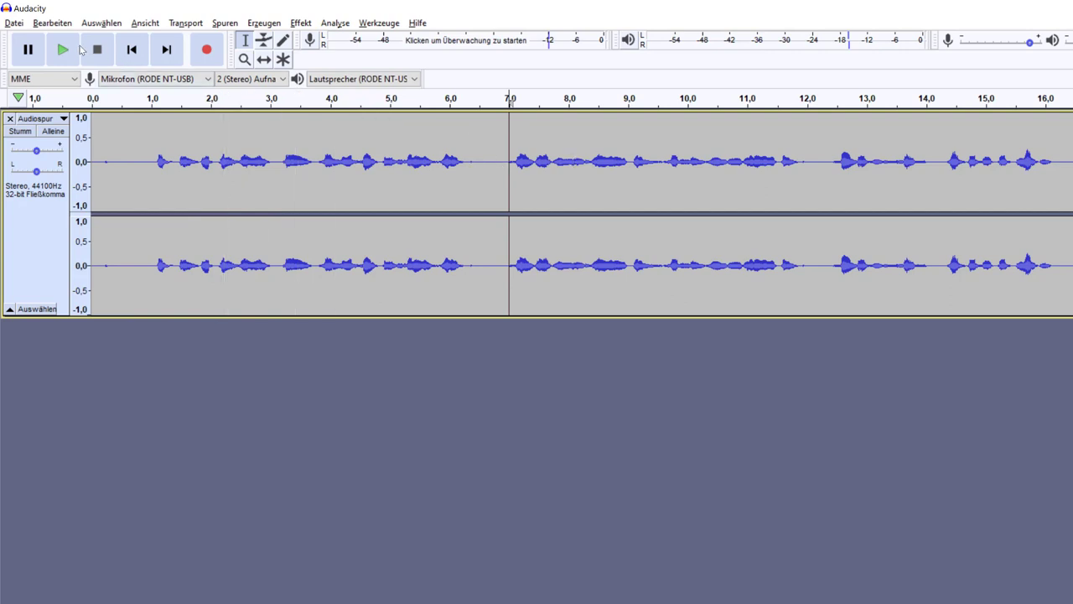
pyautogui.click(63, 51)
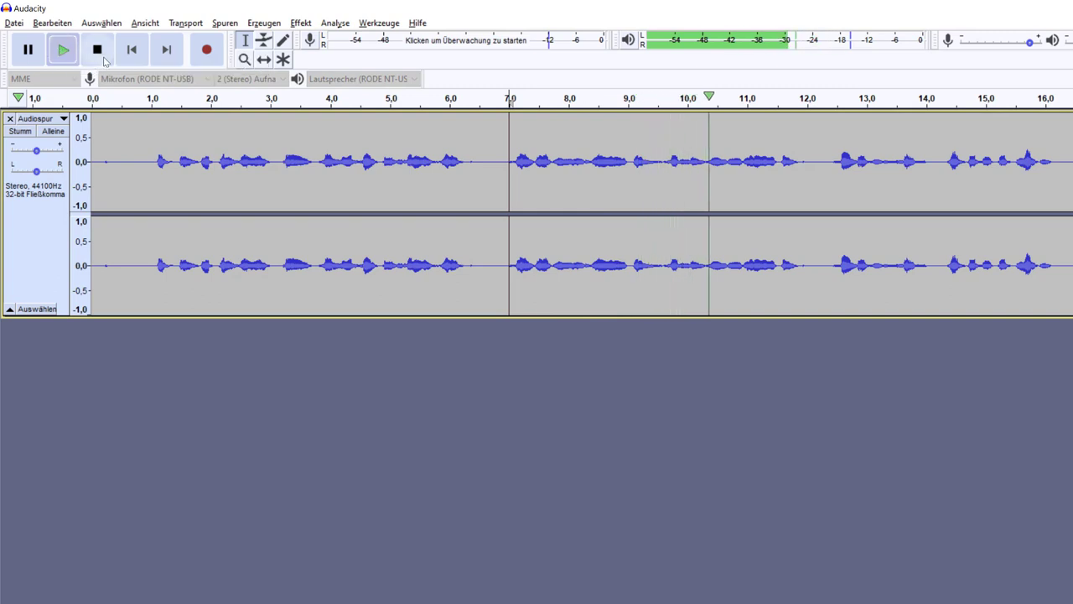
pyautogui.click(97, 51)
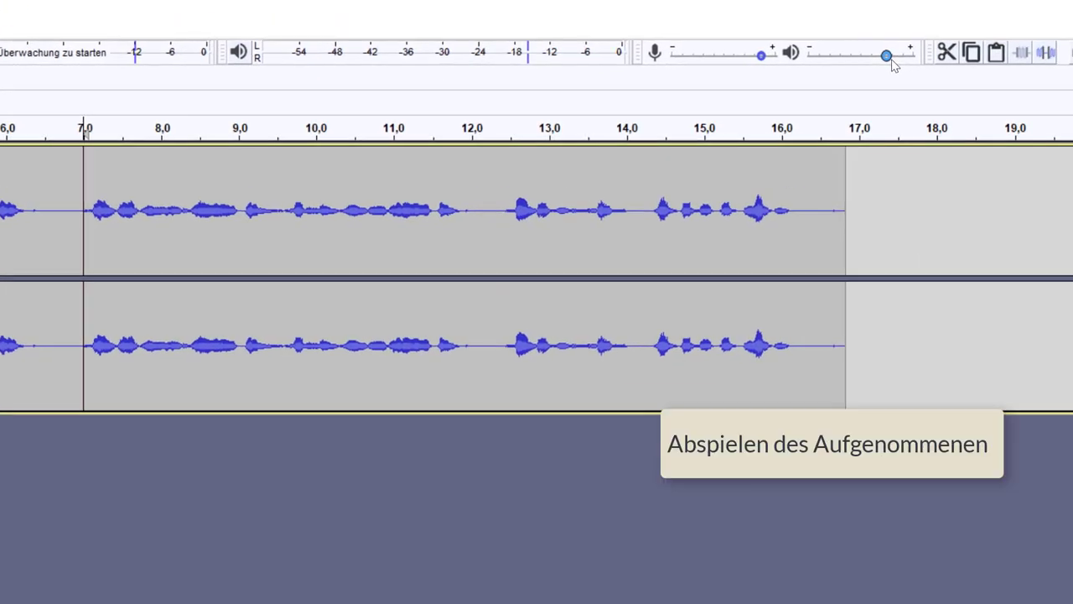
# Step: Lower the playback volume slider slightly in the mixer toolbar
pyautogui.moveTo(896, 60)
pyautogui.mouseDown()
pyautogui.moveTo(913, 61)
pyautogui.moveTo(858, 66)
pyautogui.moveTo(882, 57)
pyautogui.mouseUp()
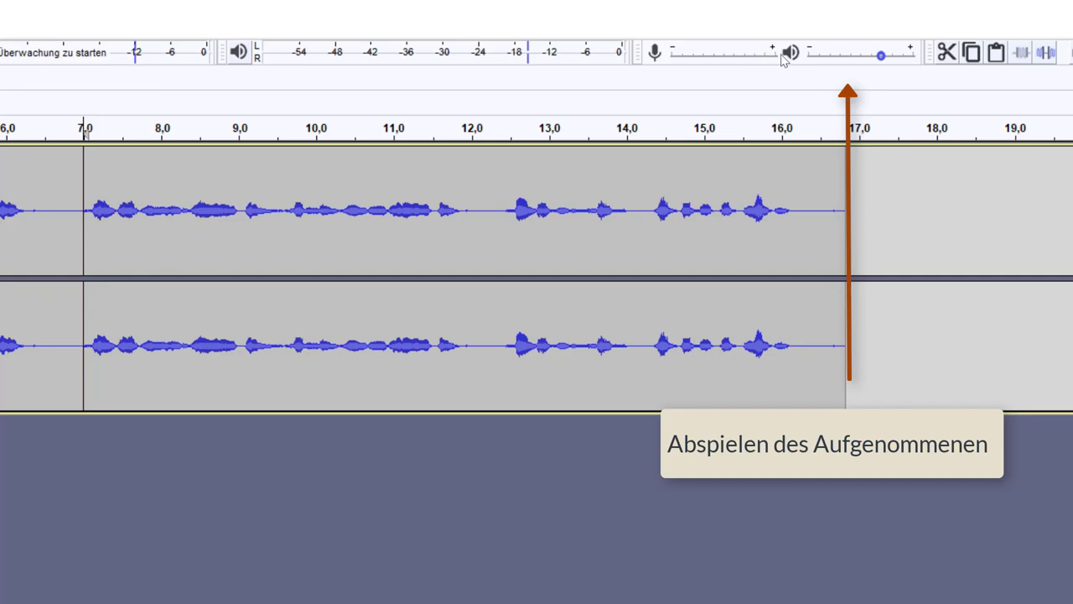
pyautogui.moveTo(760, 55)
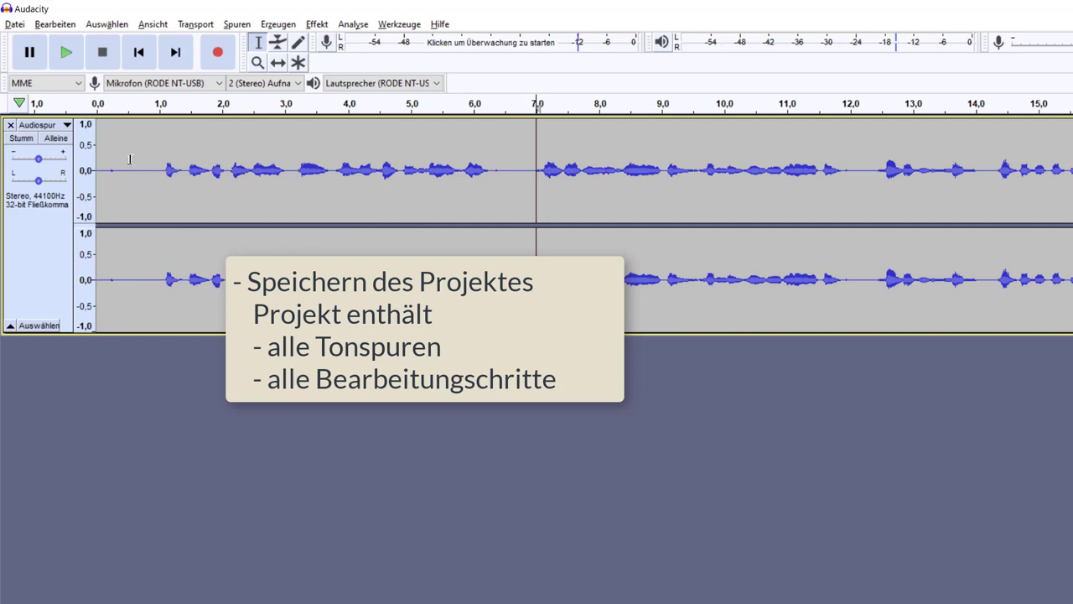
# Step: Save the recording as the Audacity project '01' via Projekt speichern unter, accepting the warning
pyautogui.click(14, 24)
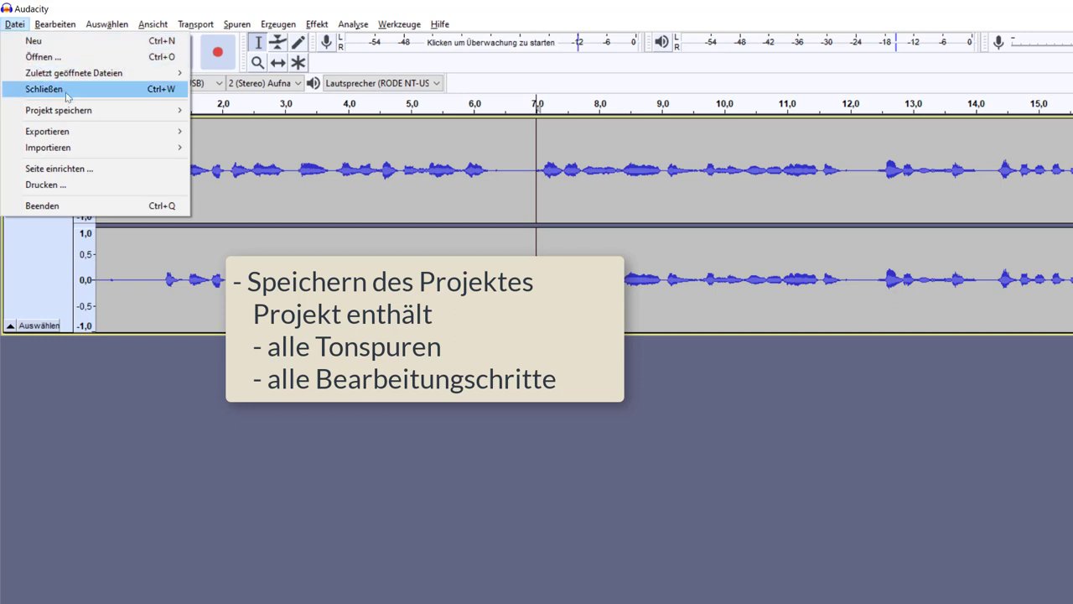
pyautogui.moveTo(68, 139)
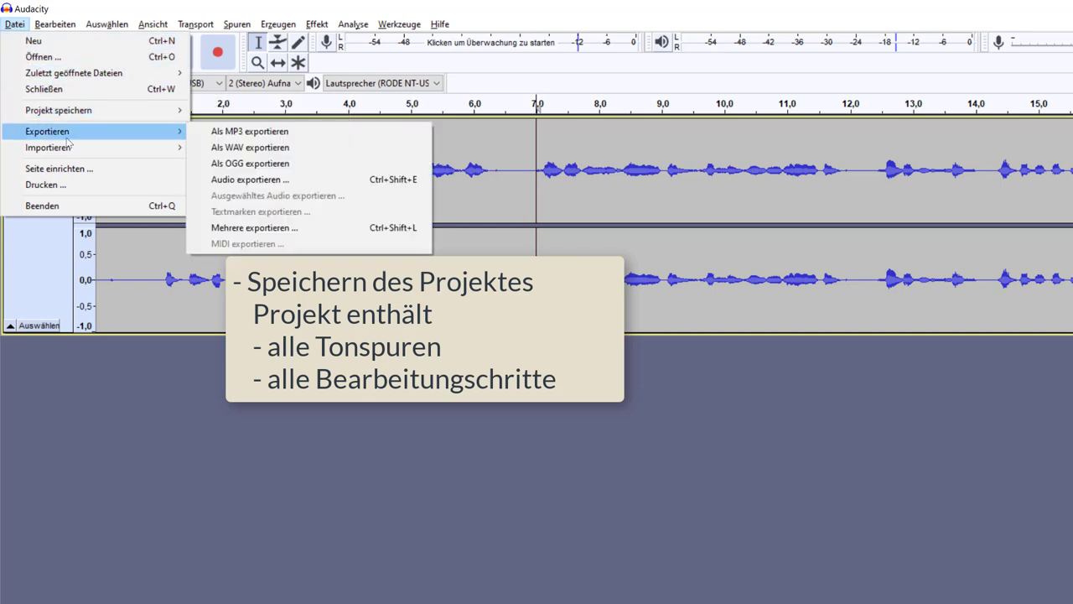
pyautogui.moveTo(86, 110)
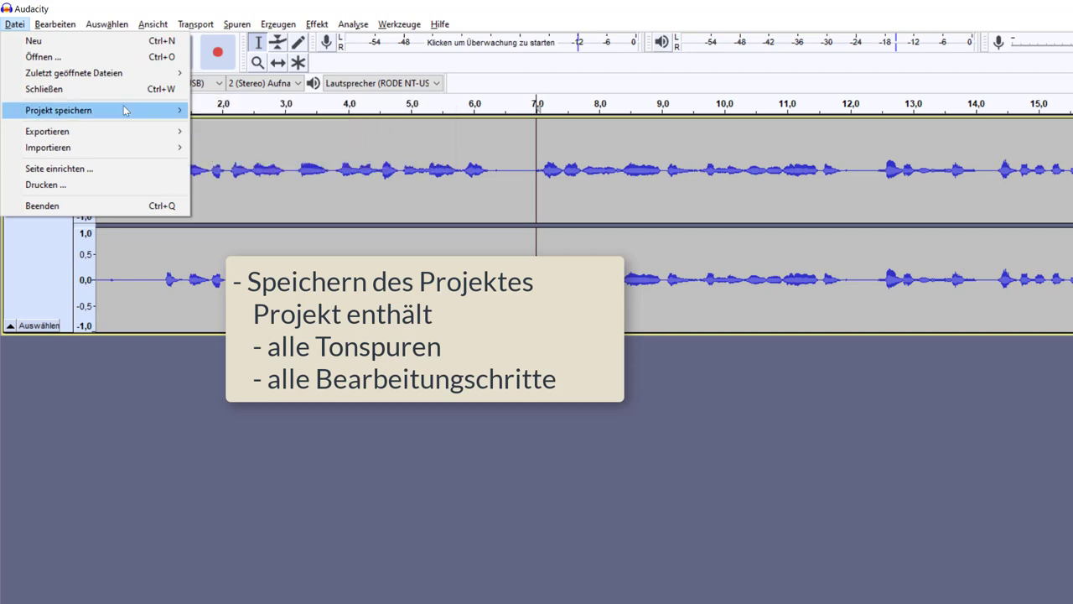
pyautogui.click(241, 127)
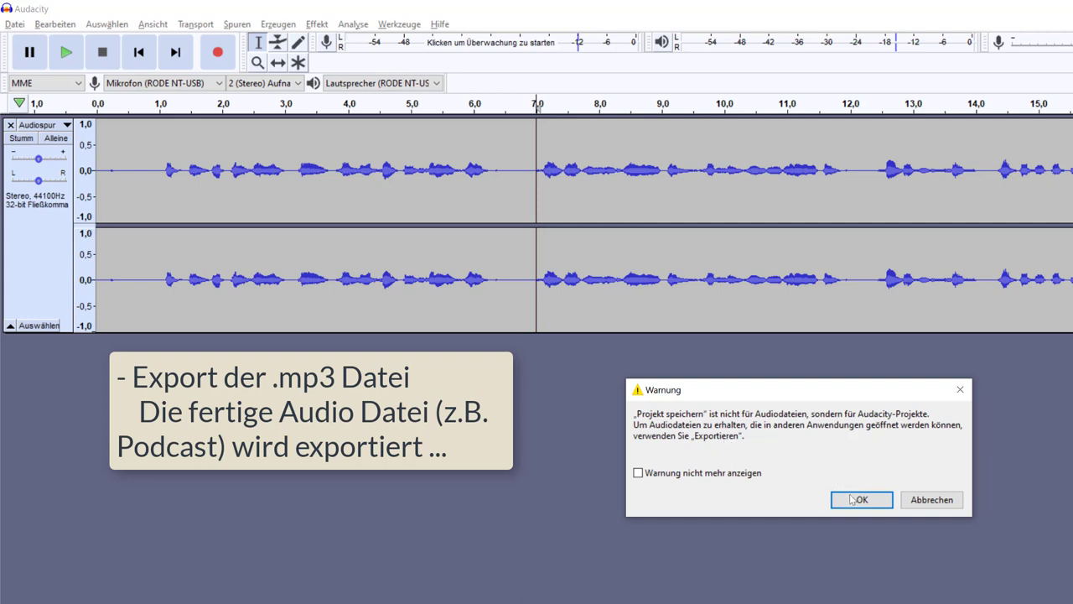
pyautogui.click(855, 499)
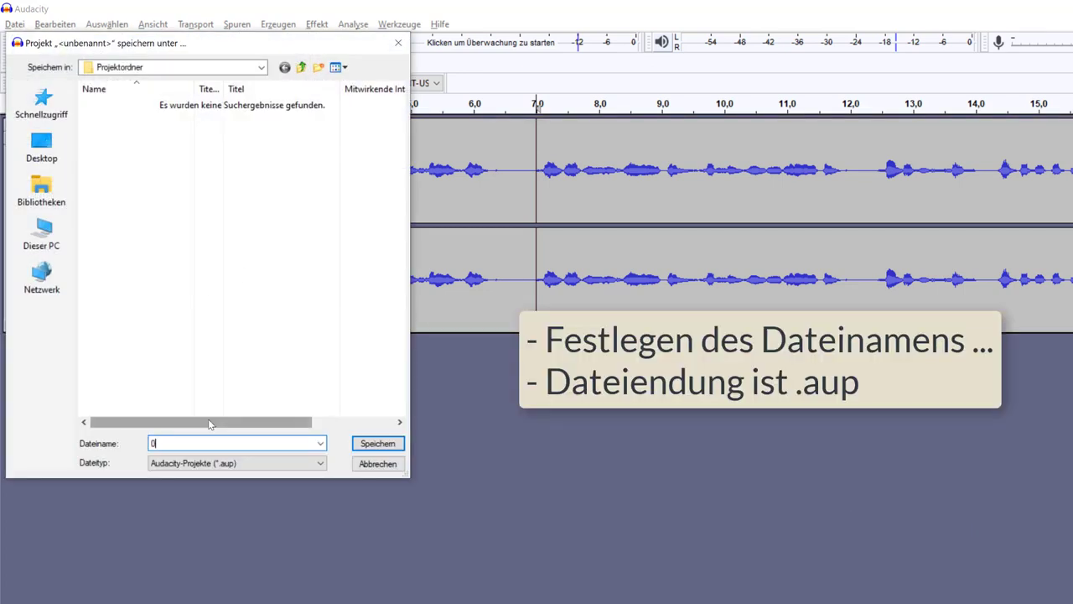
pyautogui.click(377, 442)
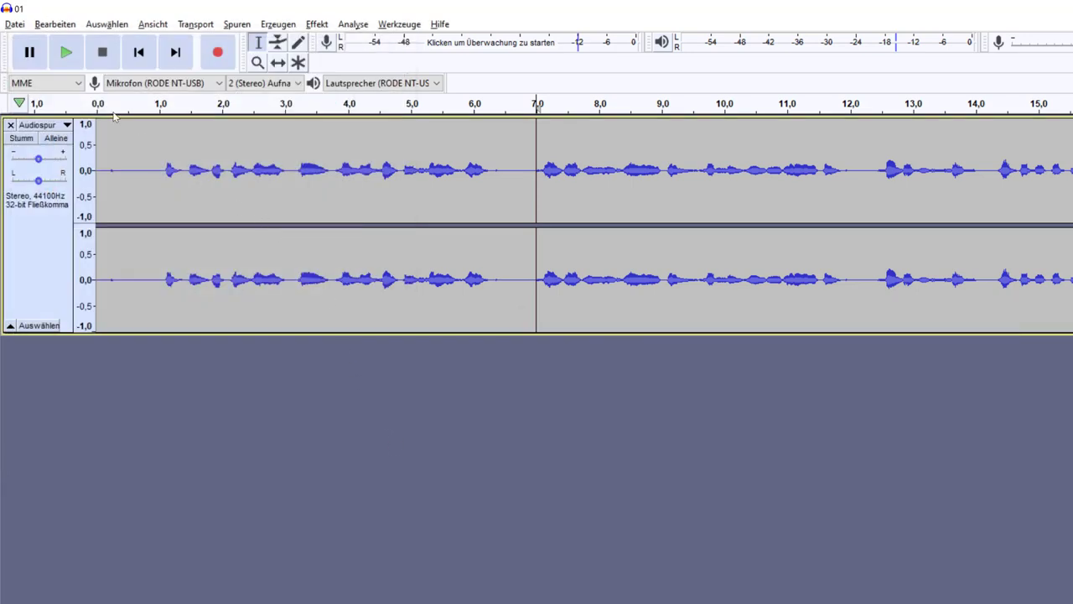
# Step: Export the recording as 01.mp3 with variable 220-260 kbps quality
pyautogui.click(15, 23)
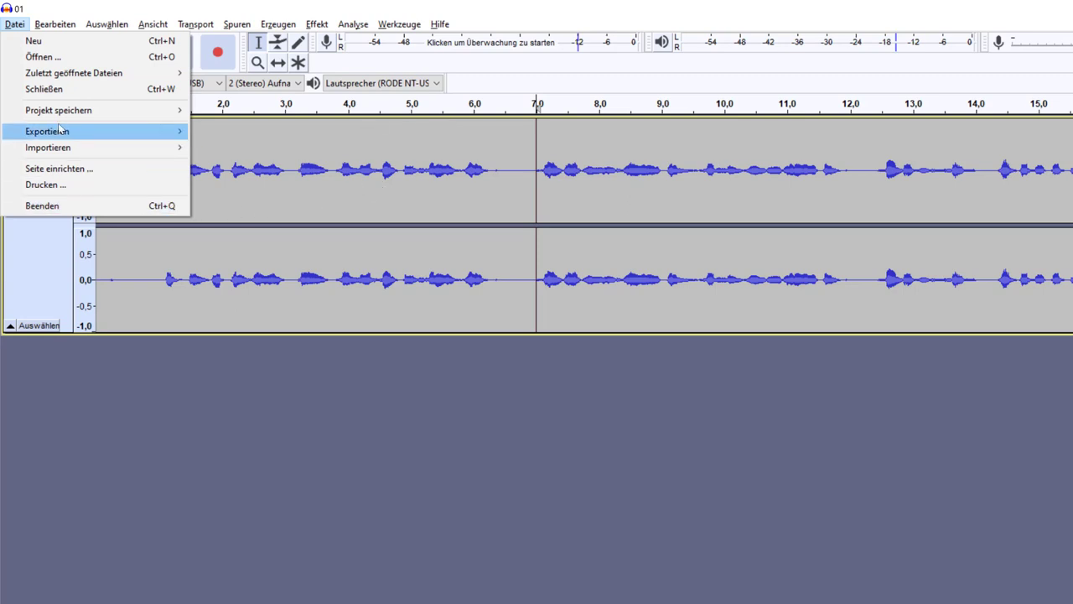
pyautogui.moveTo(111, 127)
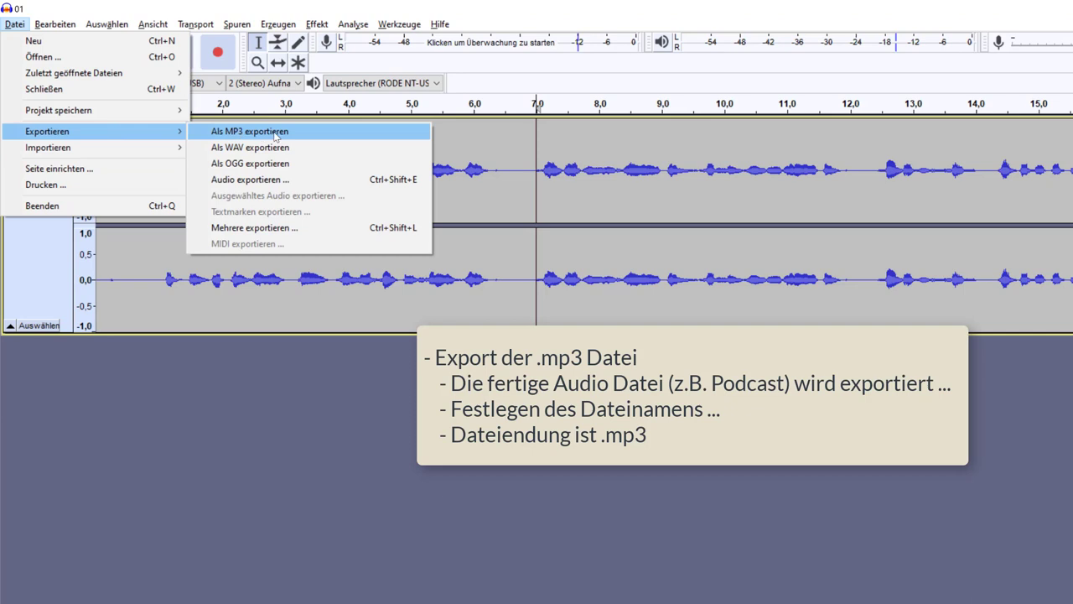
pyautogui.click(273, 131)
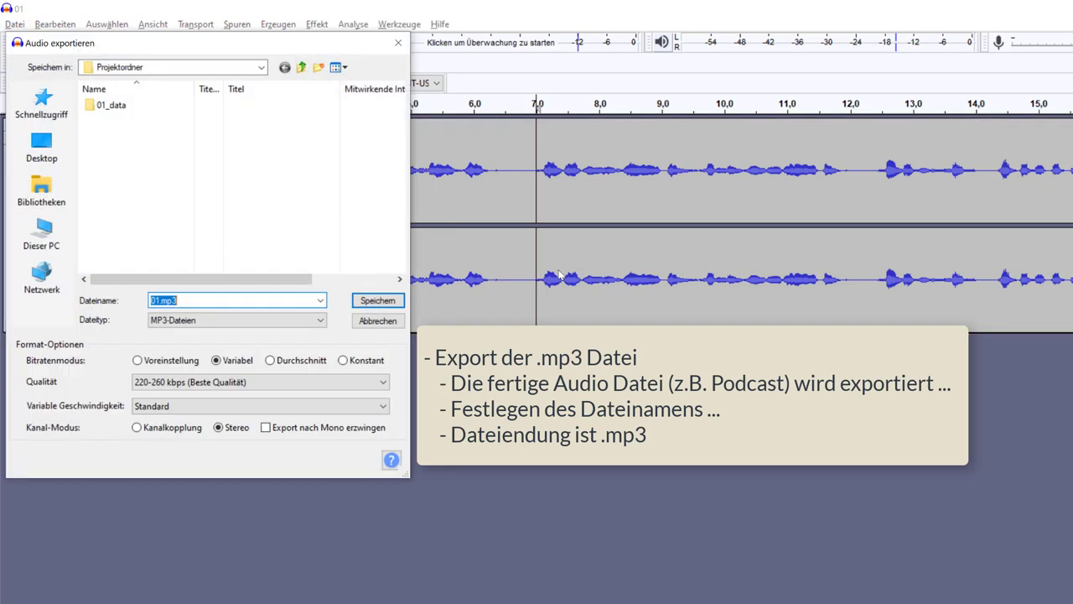
pyautogui.click(199, 302)
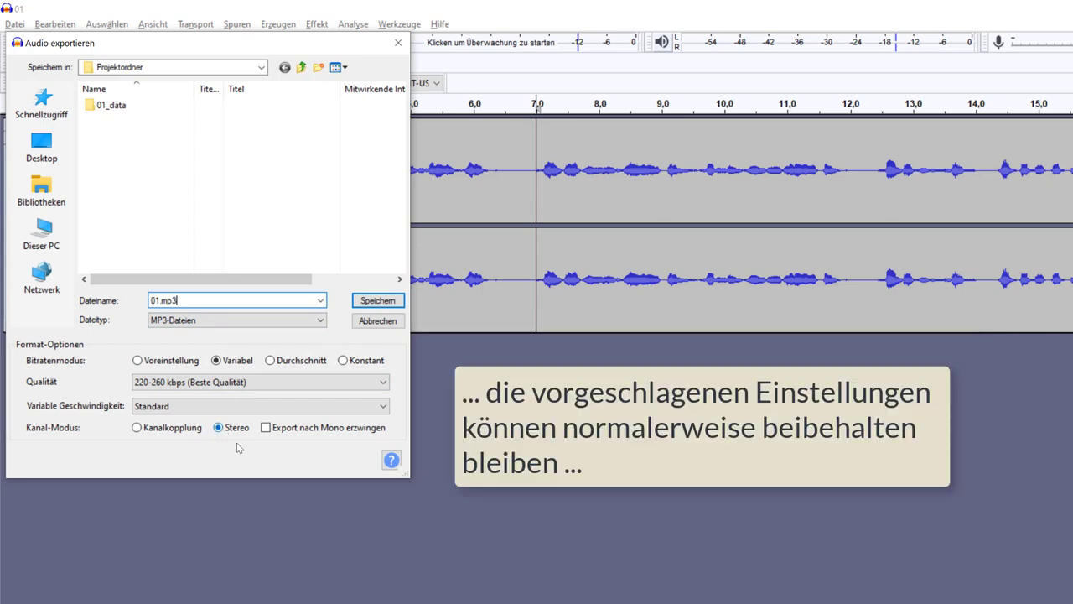
pyautogui.click(190, 382)
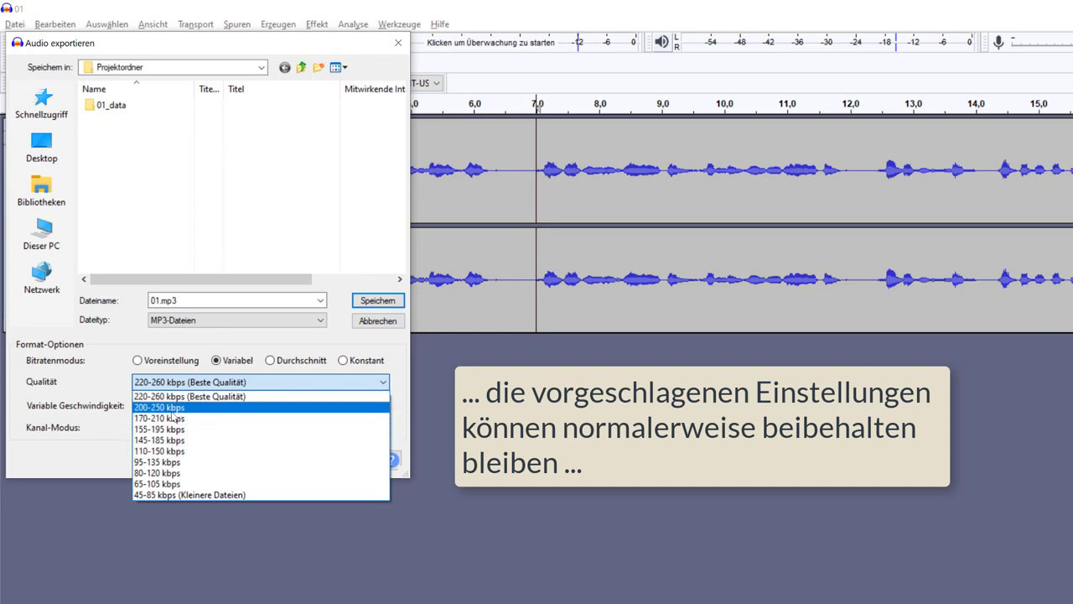
pyautogui.click(243, 397)
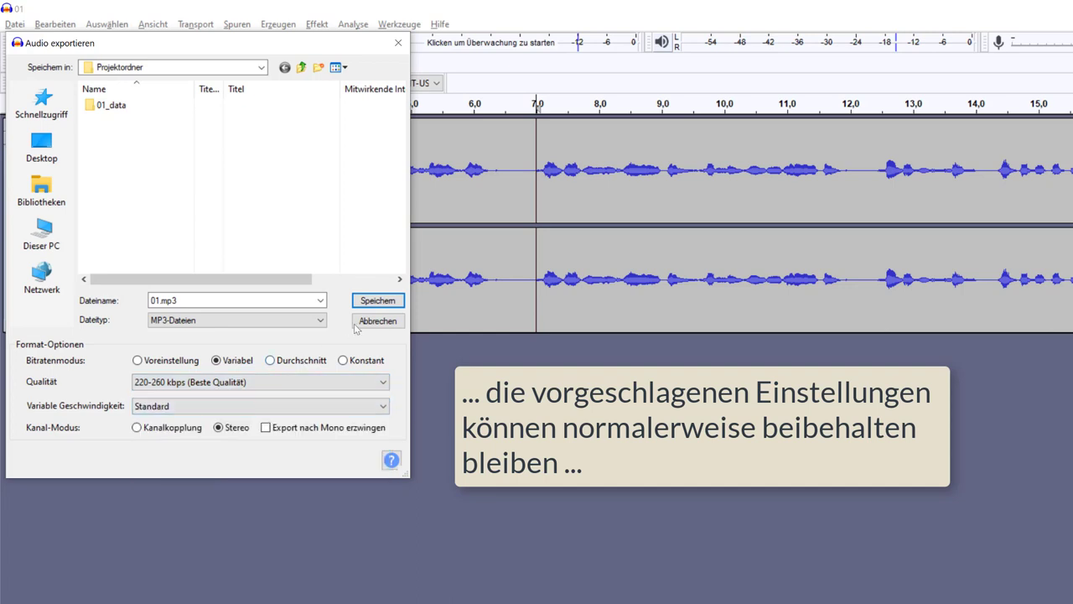
pyautogui.click(376, 302)
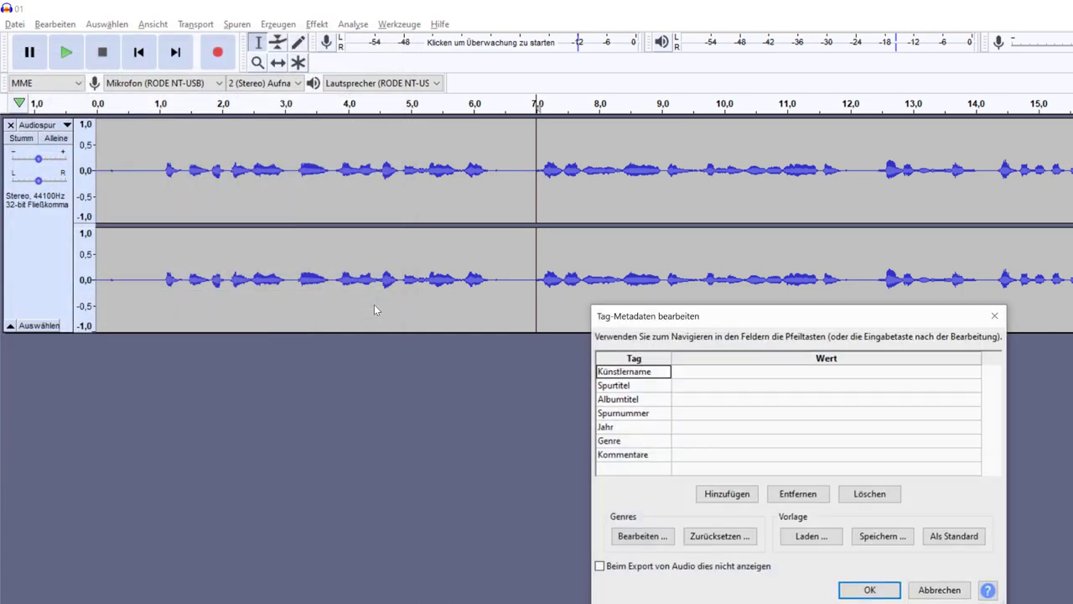
# Step: Tag the MP3 with the artist name, title 'Hoppe hoppe Reiter', track 1, 2020, vocal, and finish exporting
pyautogui.moveTo(646, 319); pyautogui.dragTo(492, 284)
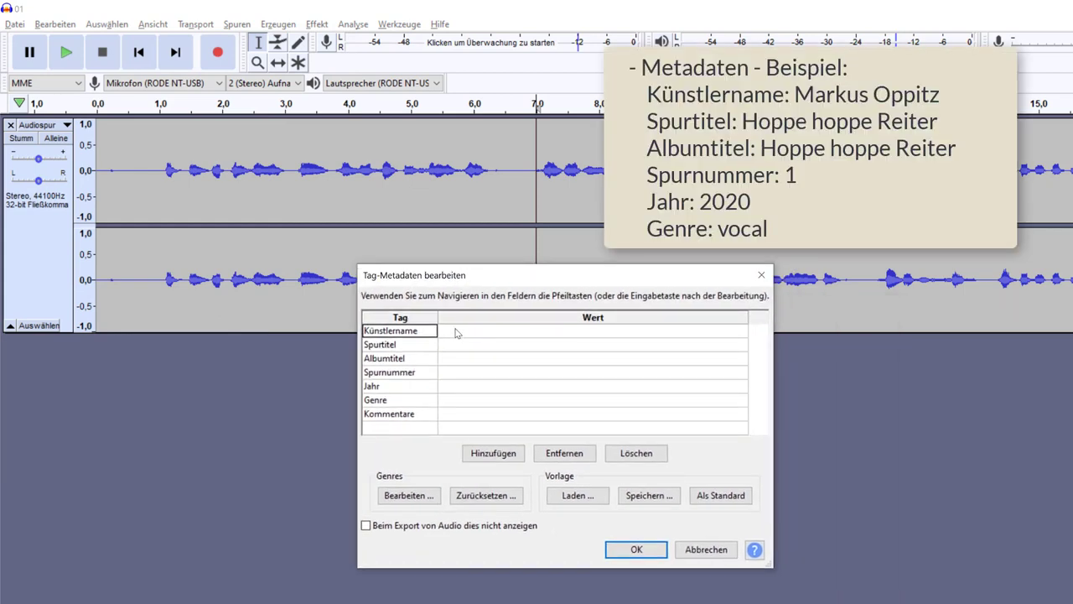
pyautogui.click(456, 333)
pyautogui.write('MArkus')
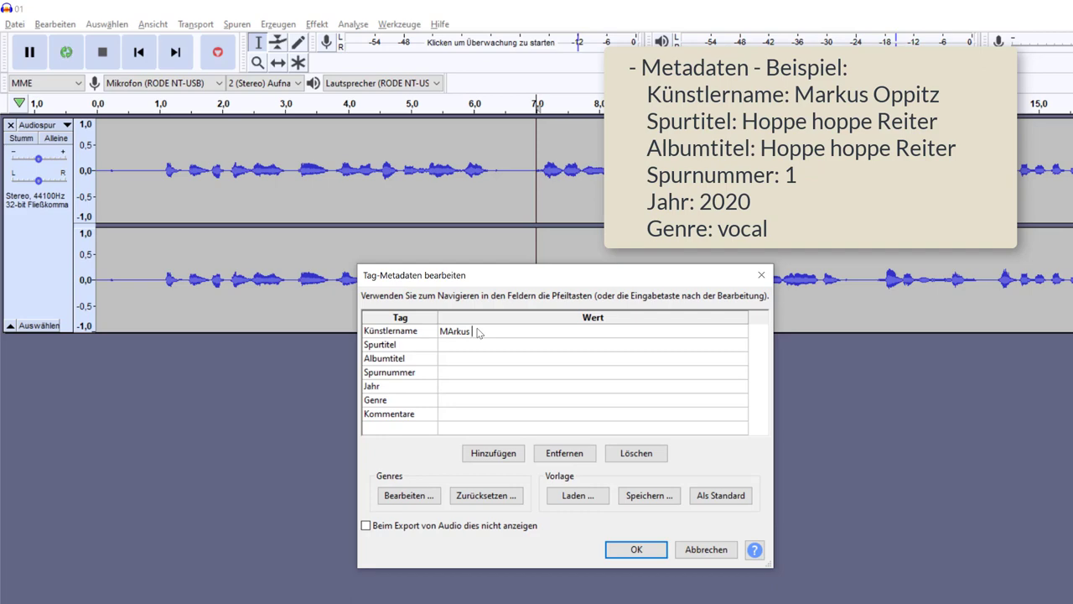
pyautogui.write(' Oppitz')
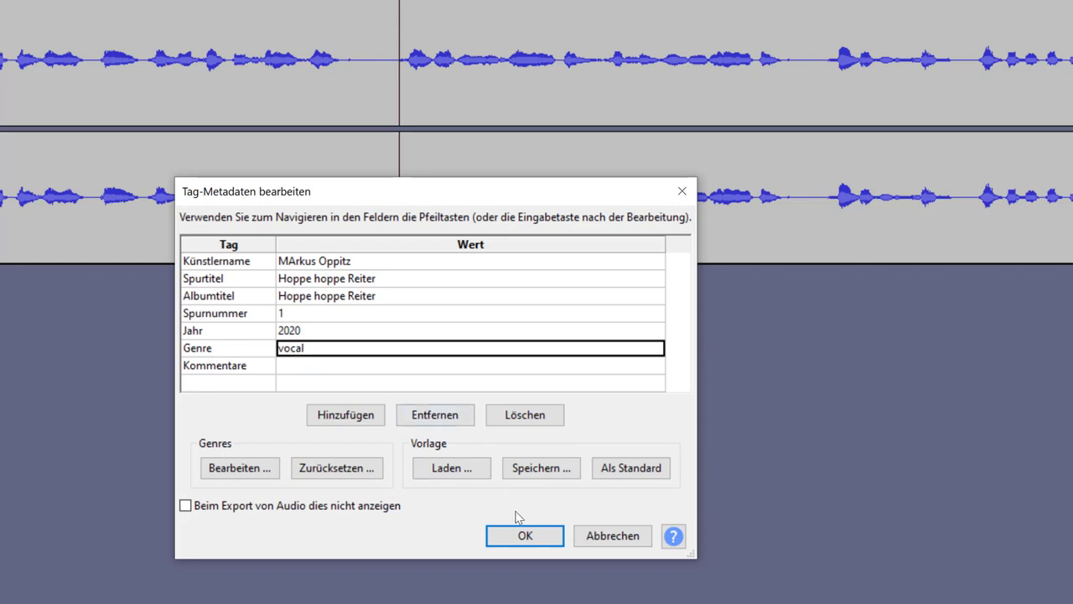
pyautogui.click(527, 537)
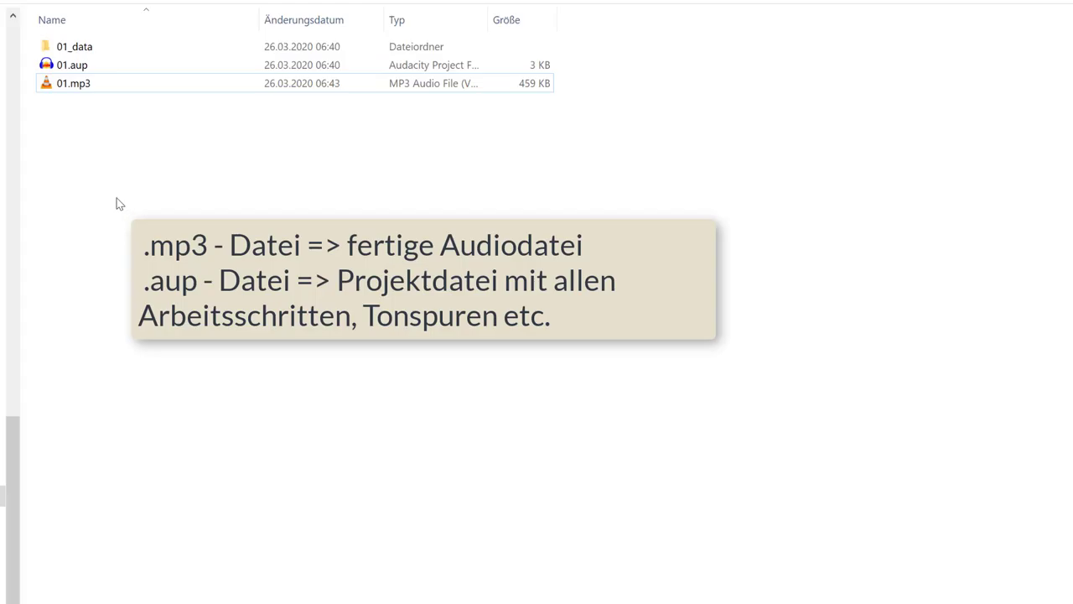
# Step: Open 01.mp3 from File Explorer in VLC and pause playback at 00:02
pyautogui.click(76, 87)
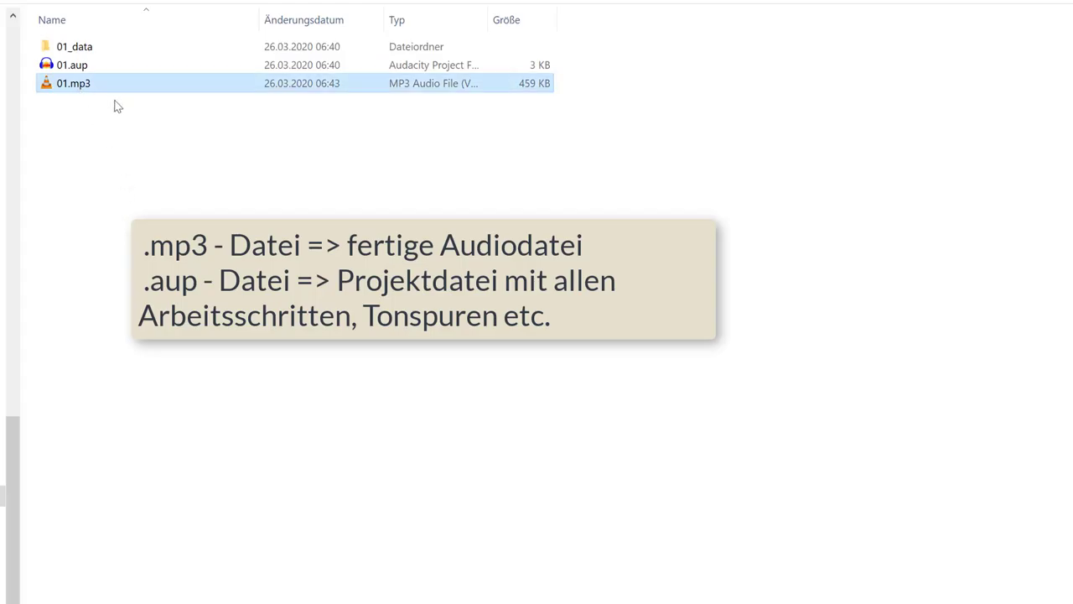
pyautogui.moveTo(75, 86)
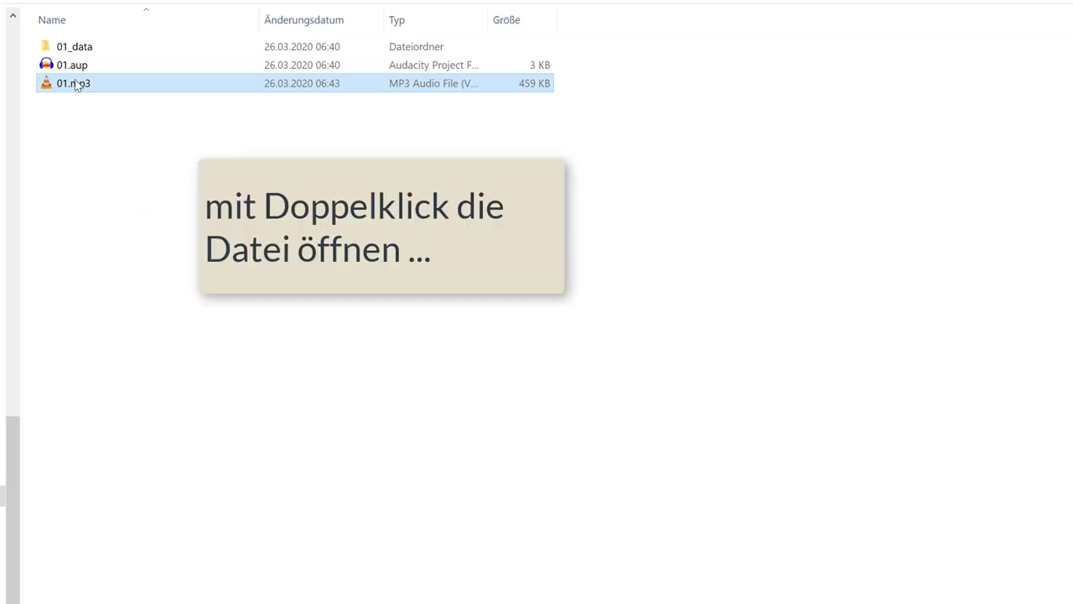
pyautogui.doubleClick(75, 84)
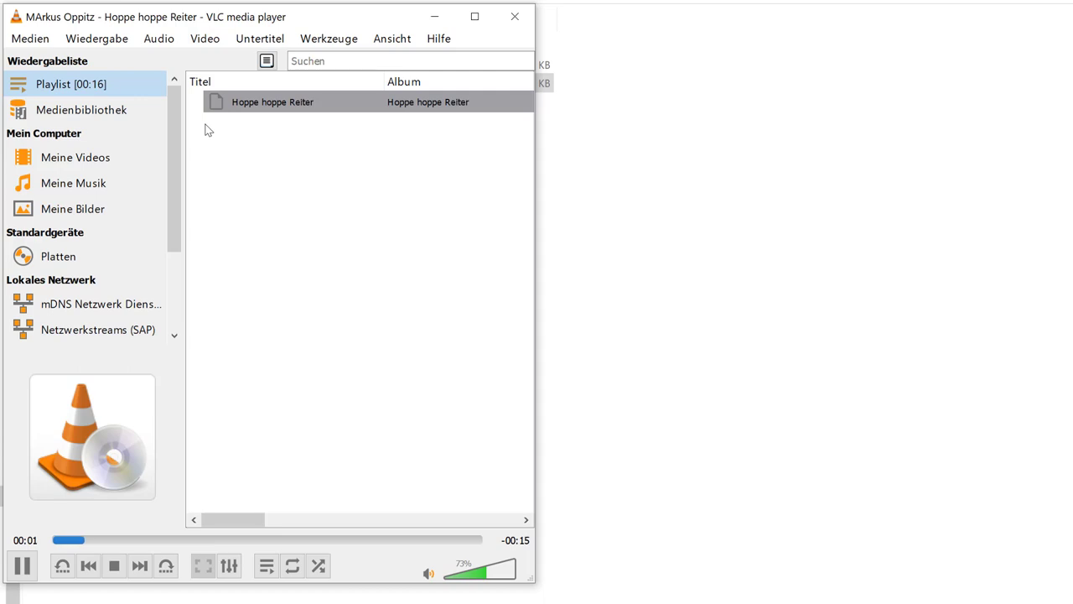
pyautogui.click(22, 566)
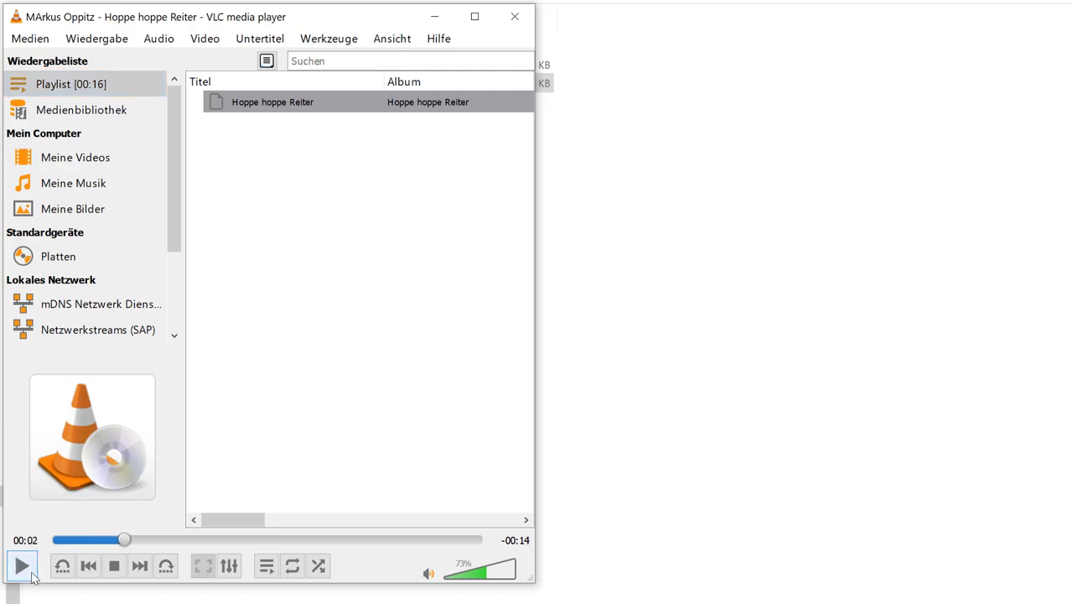